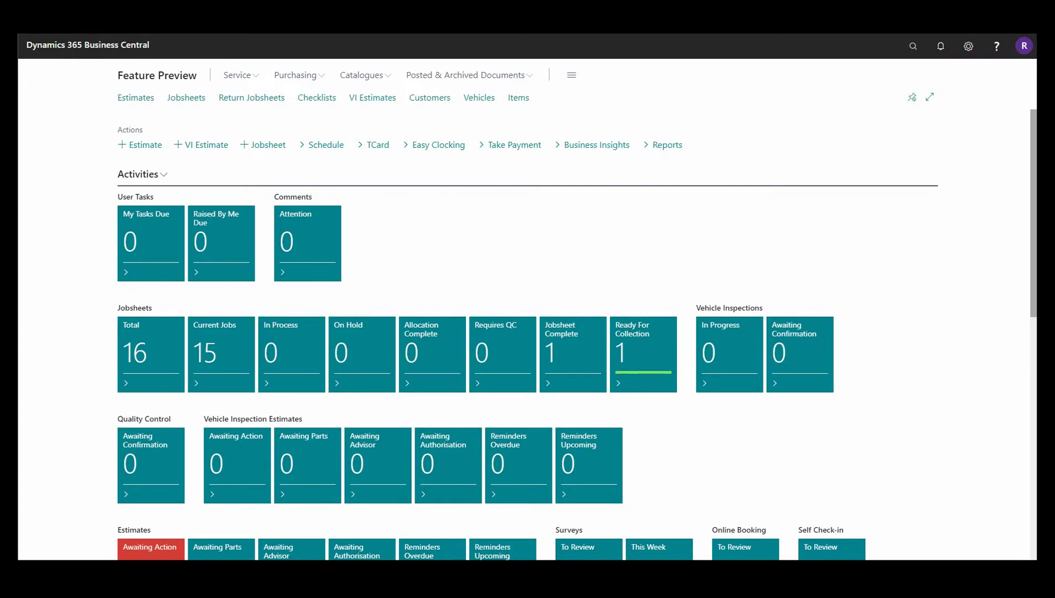
Start a Take Payment for the customer using the INGLINK Pay By Garage Link method
left_click(506, 153)
left_click(661, 227)
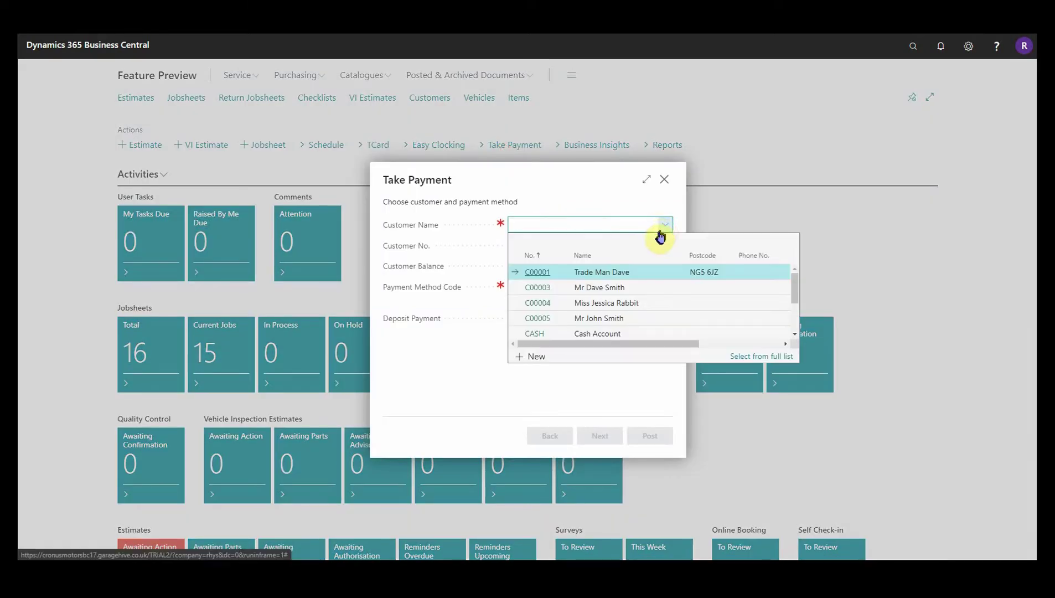
left_click(538, 289)
left_click(668, 287)
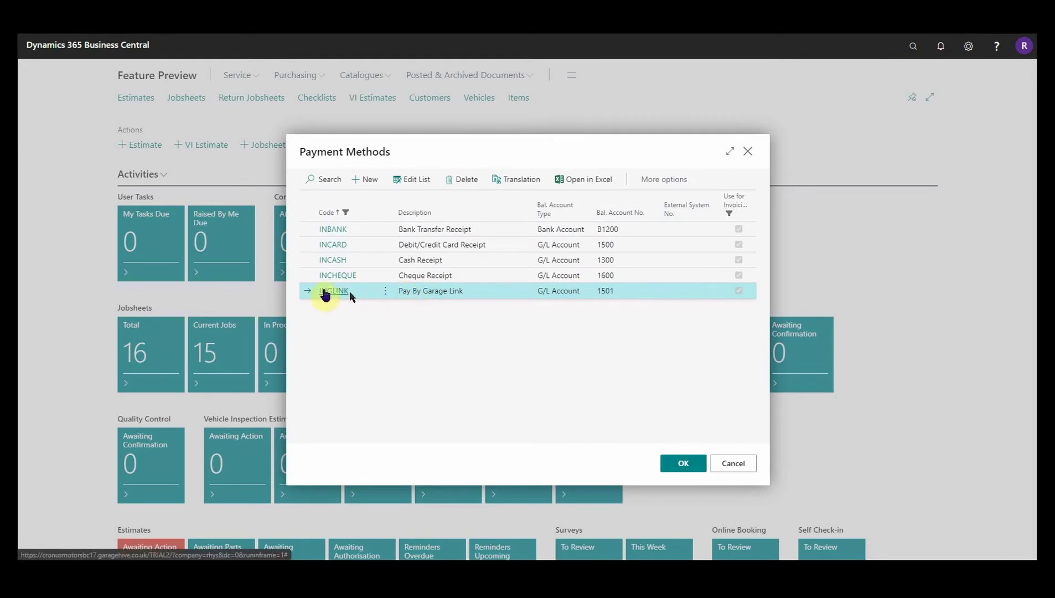
left_click(326, 294)
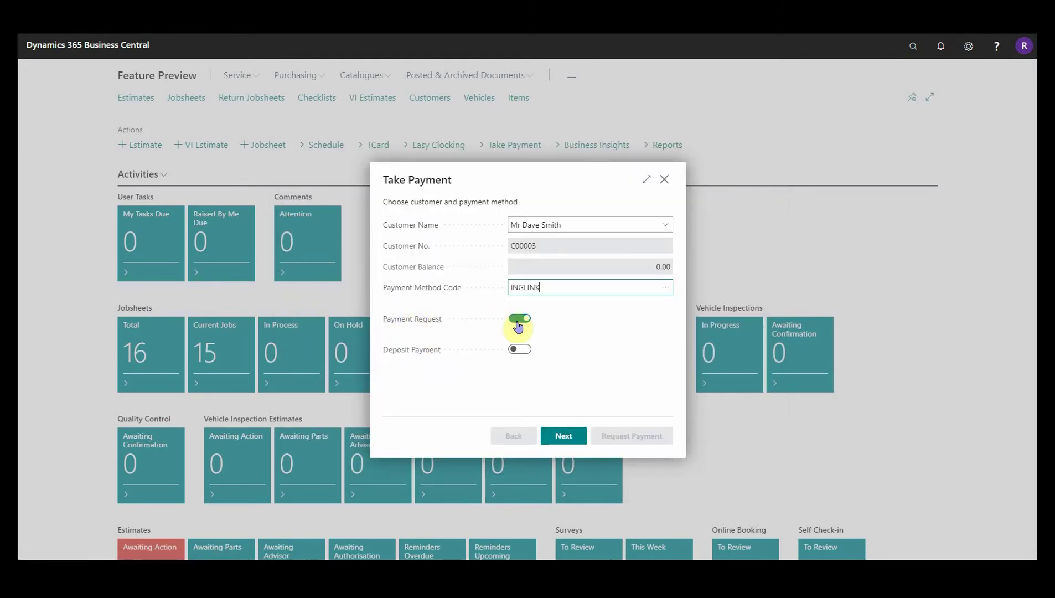
Mark it as a deposit payment request and move on to the amount step
left_click(520, 349)
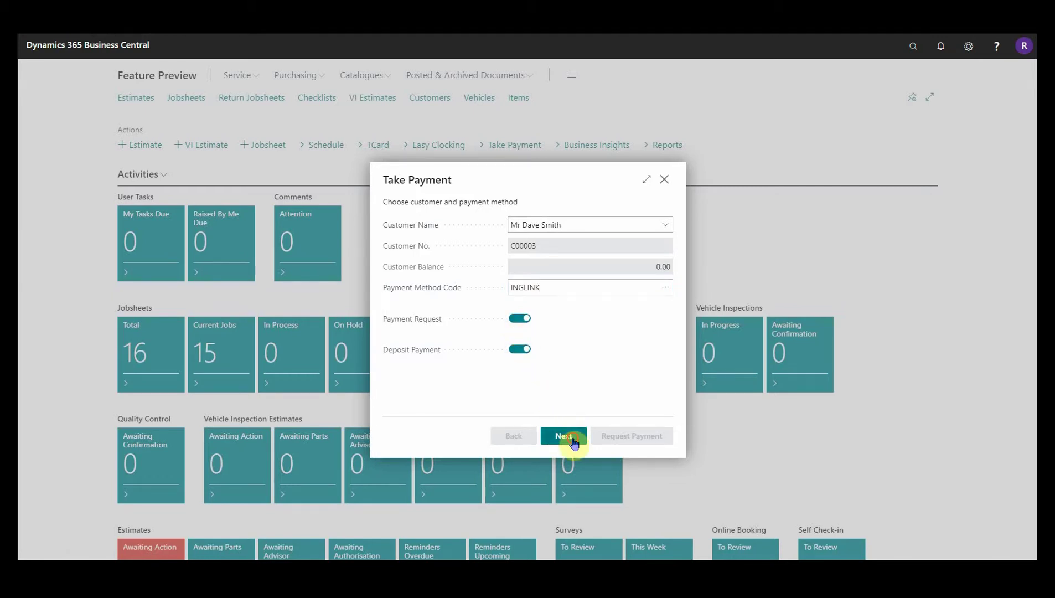
left_click(566, 436)
left_click(662, 241)
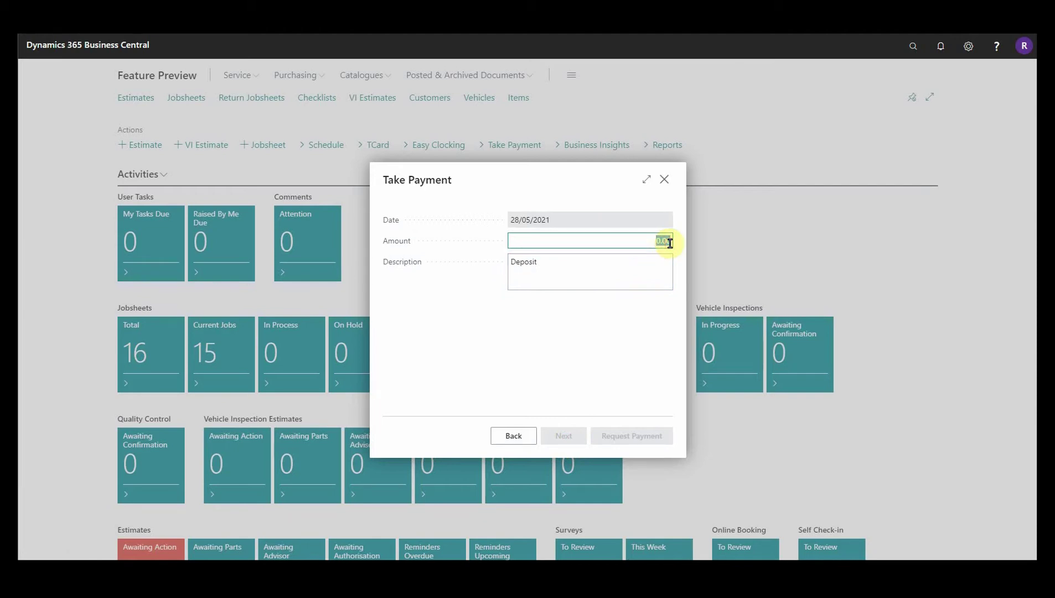
Enter a 500.00 deposit amount, keep description 'Deposit', and reach the review page
key("BackSpace")
type("500")
left_click(591, 269)
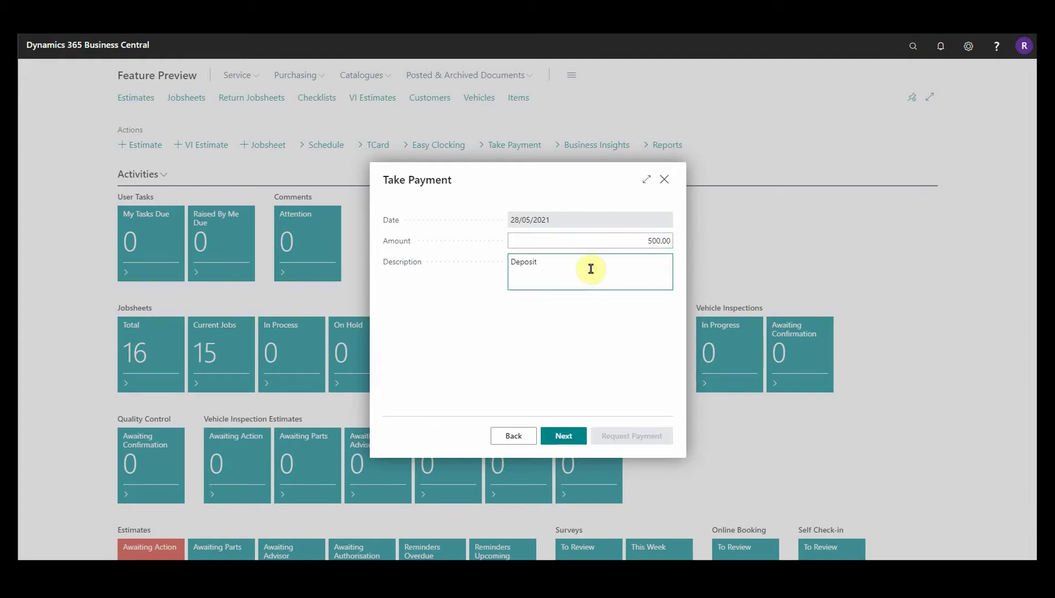
left_click(576, 437)
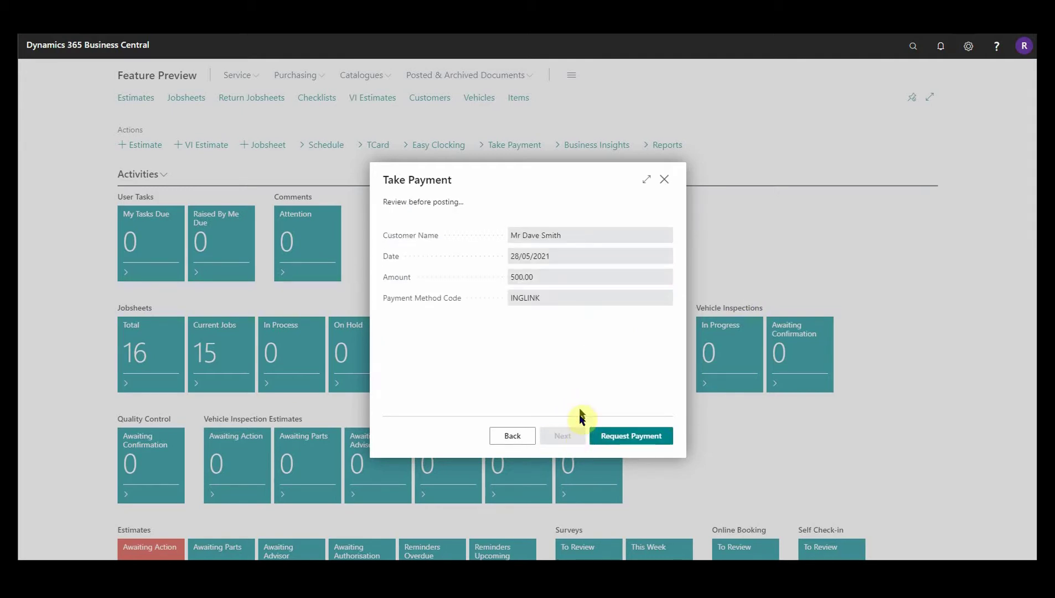
Submit the 500.00 deposit request with Email notification to the customer's e-mail address, not saving contact details
left_click(631, 437)
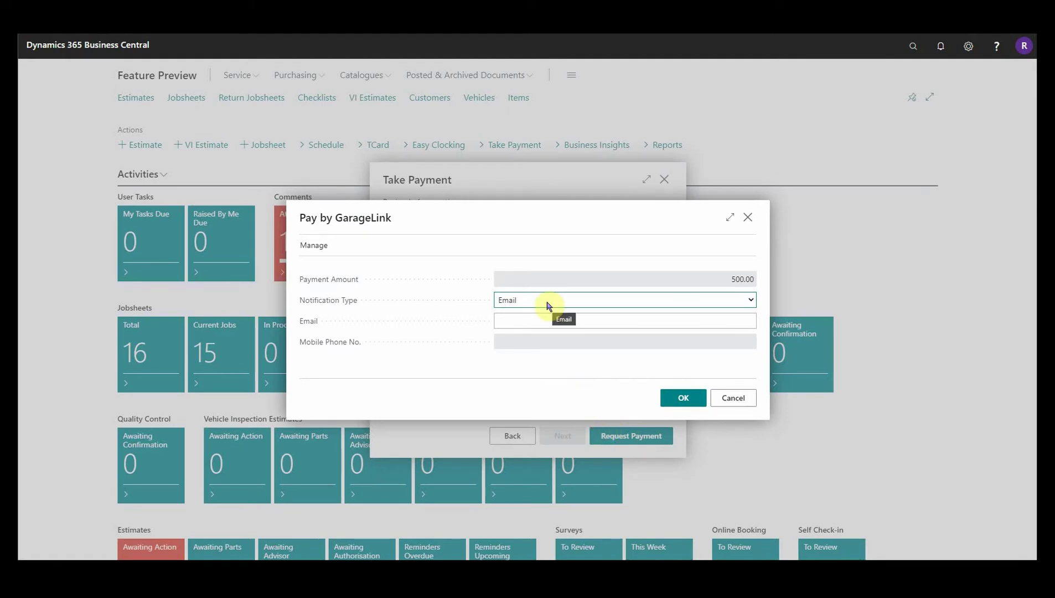
left_click(548, 306)
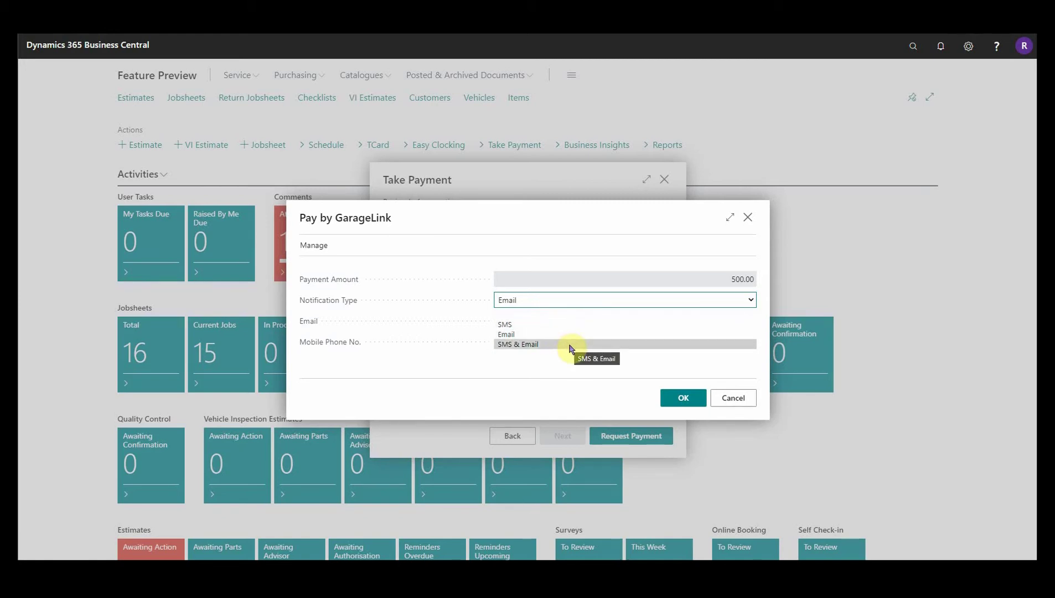
left_click(543, 334)
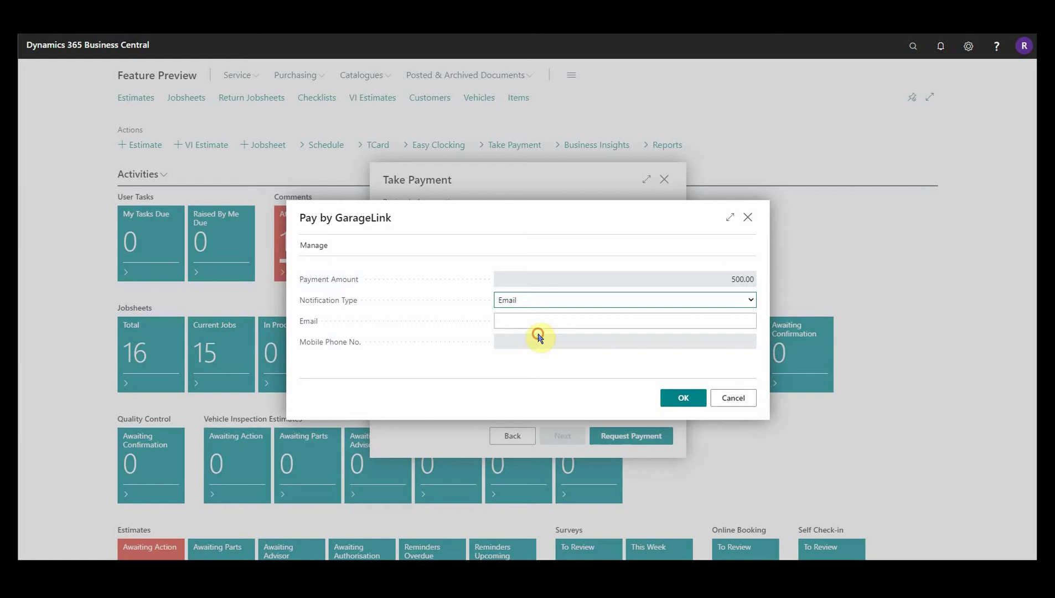
left_click(535, 322)
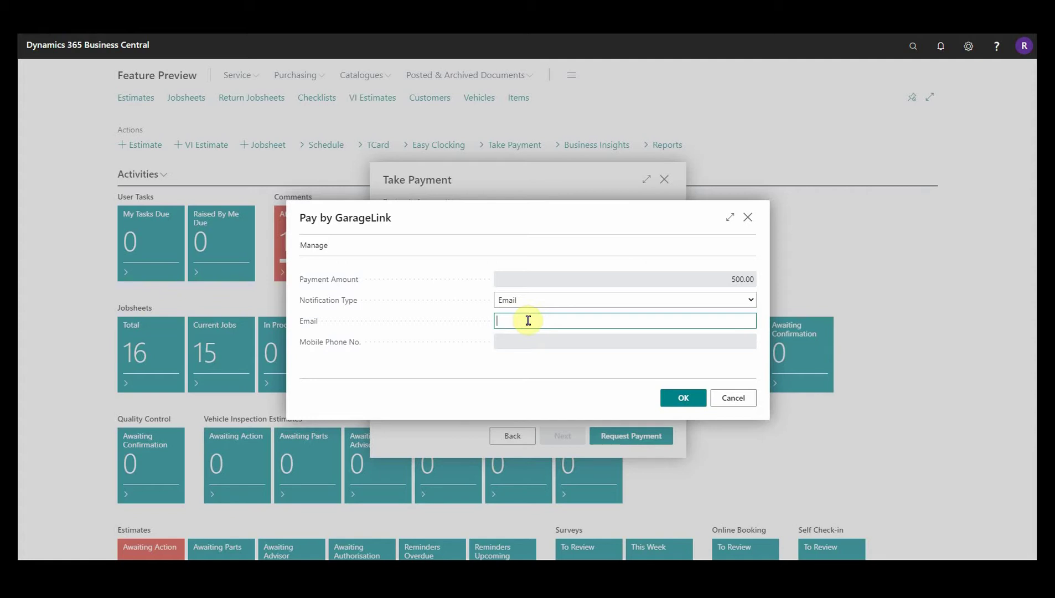
left_click(689, 405)
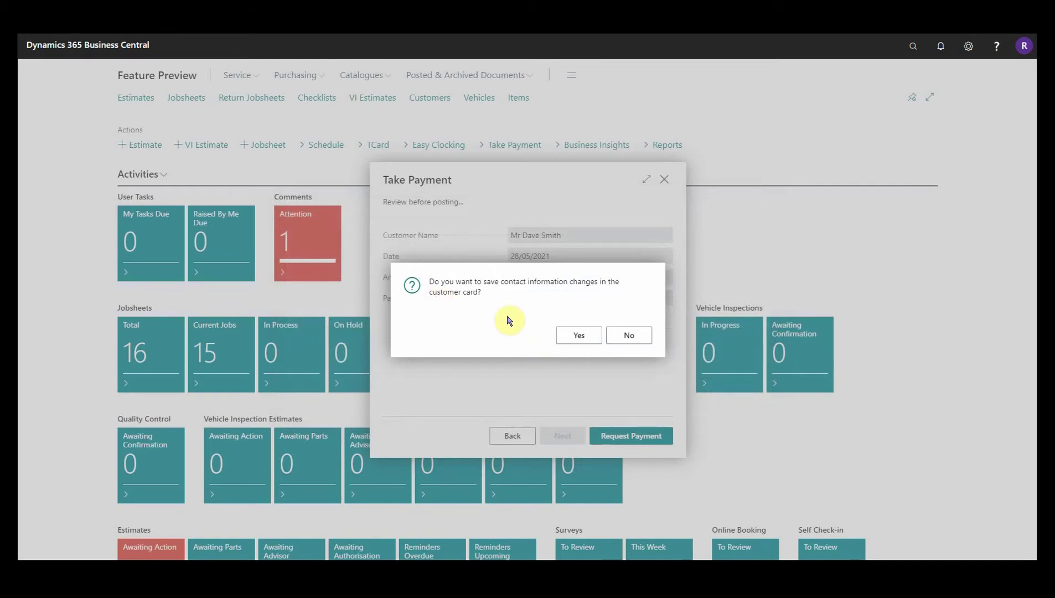
left_click(638, 336)
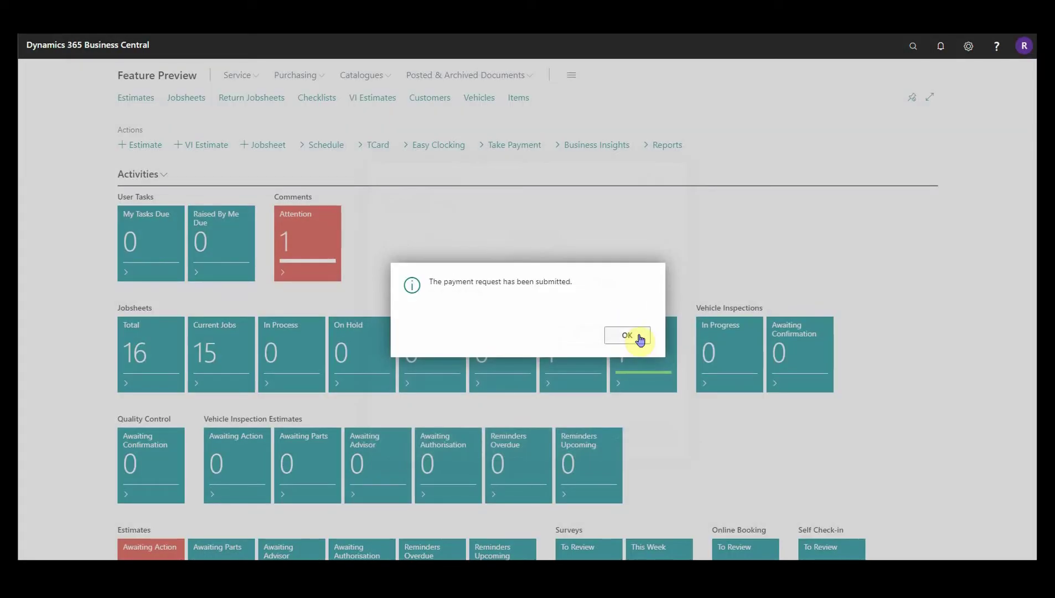
left_click(640, 339)
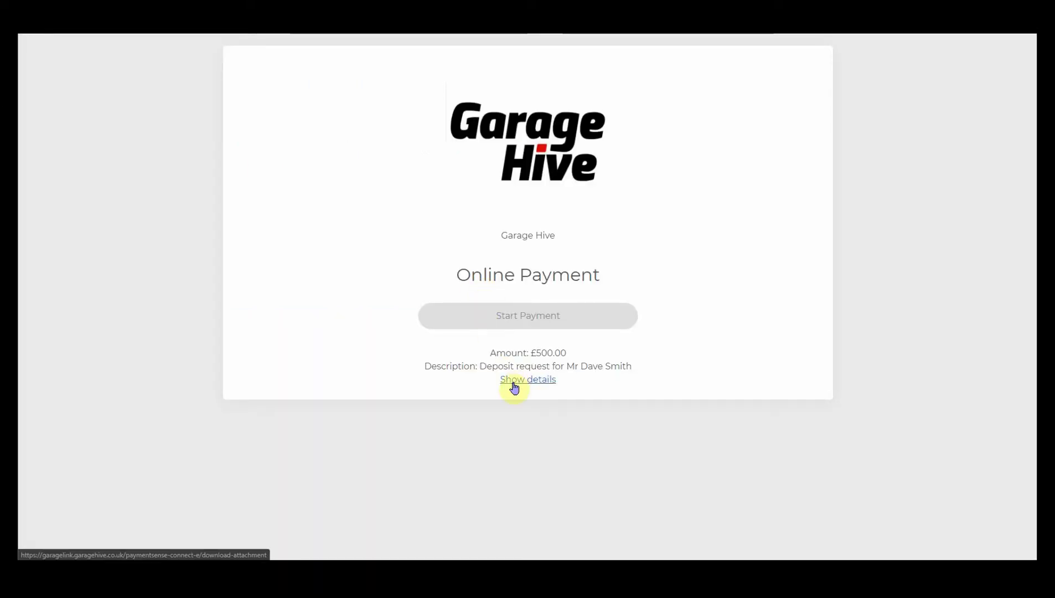
Pay the £500.00 deposit by card on the online payment page, then return to Business Central
left_click(526, 387)
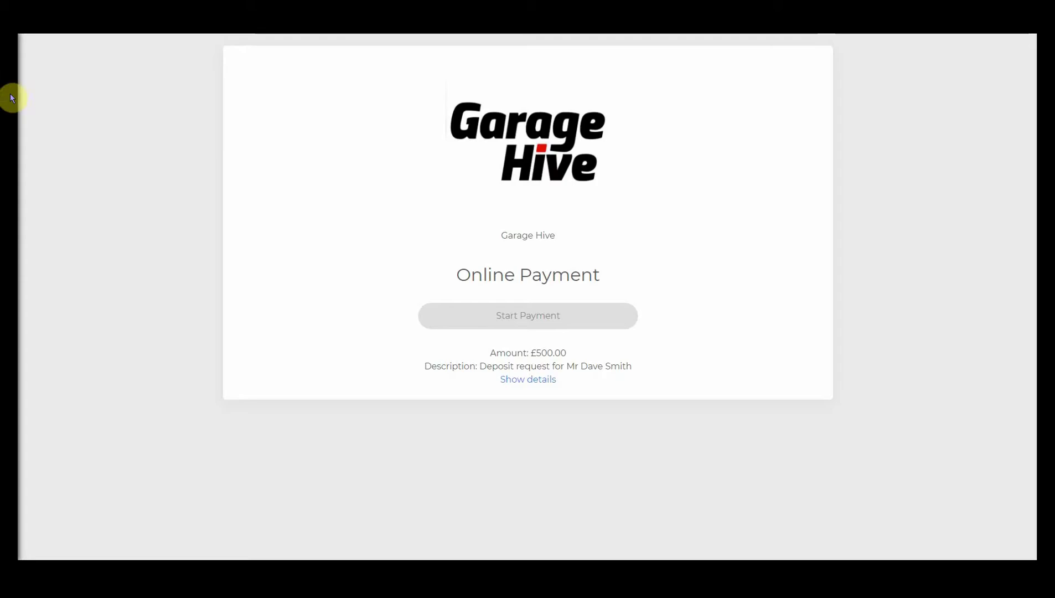
left_click(508, 324)
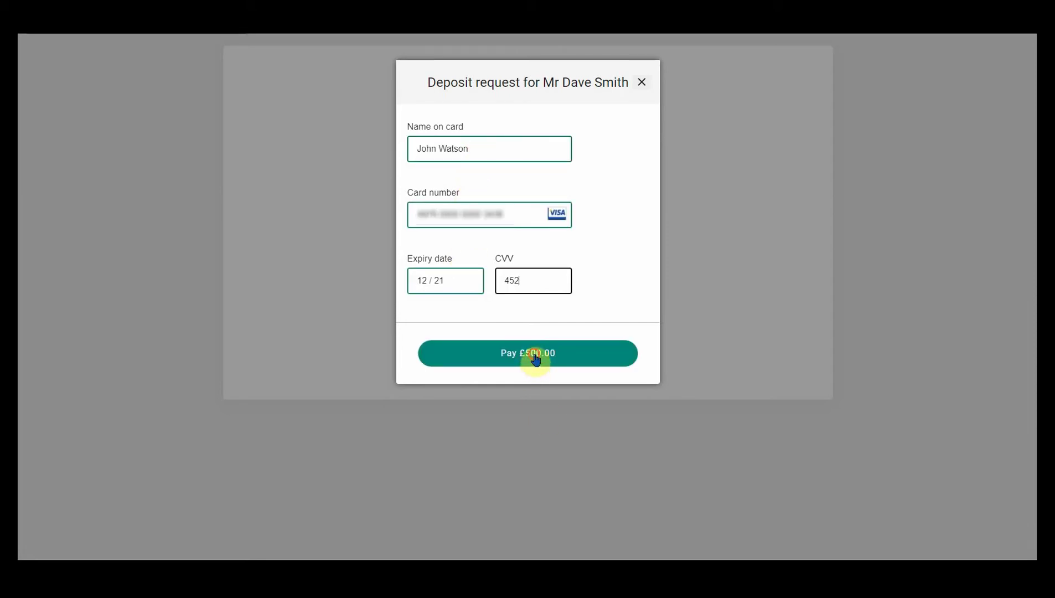
left_click(535, 359)
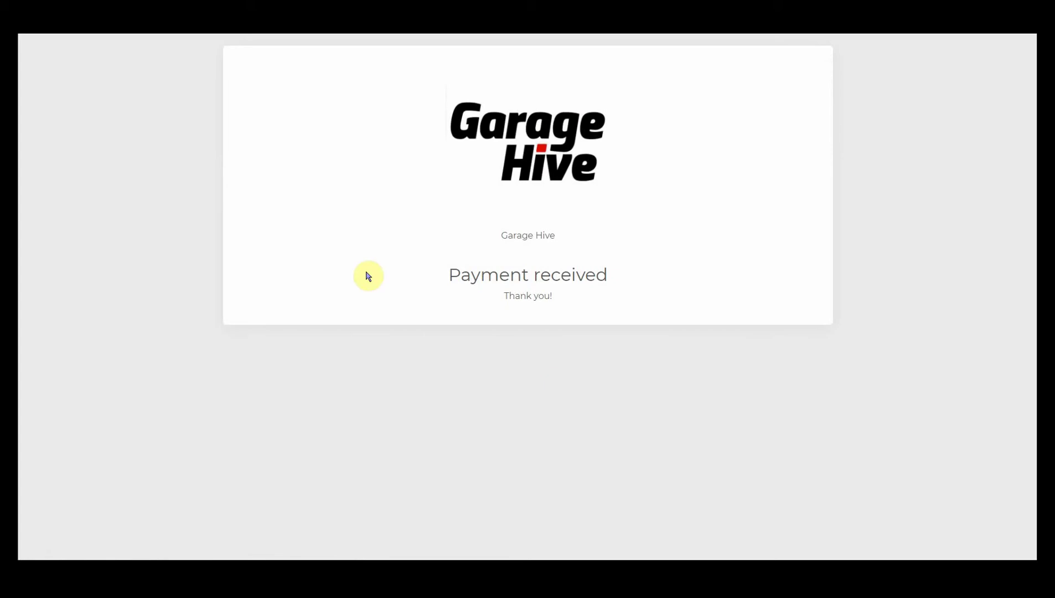
left_click(7, 65)
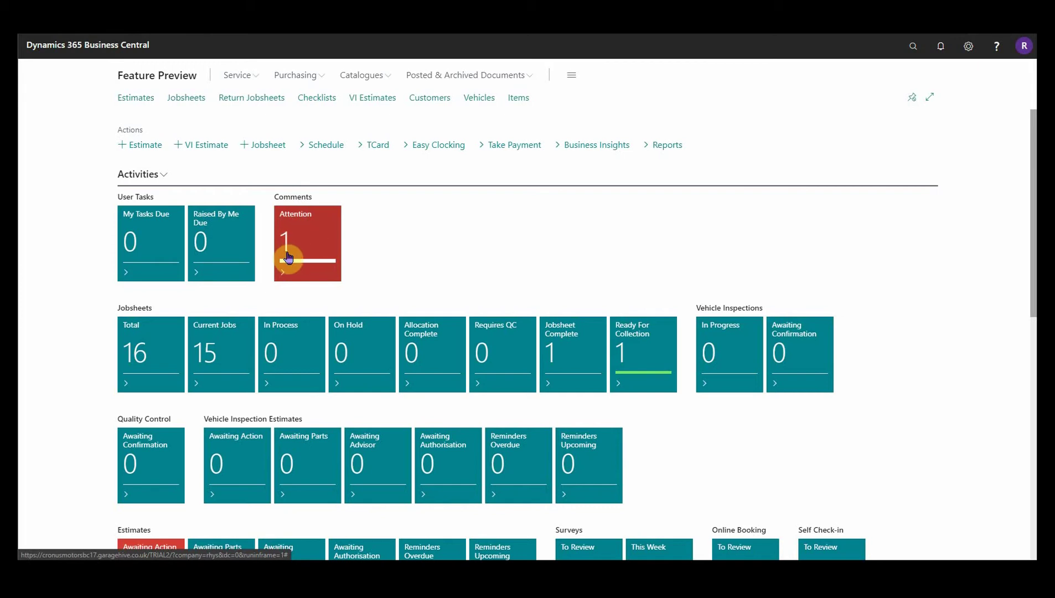
Remove the attention mark from the paid deposit's Payment Request row in the Attention list
left_click(308, 259)
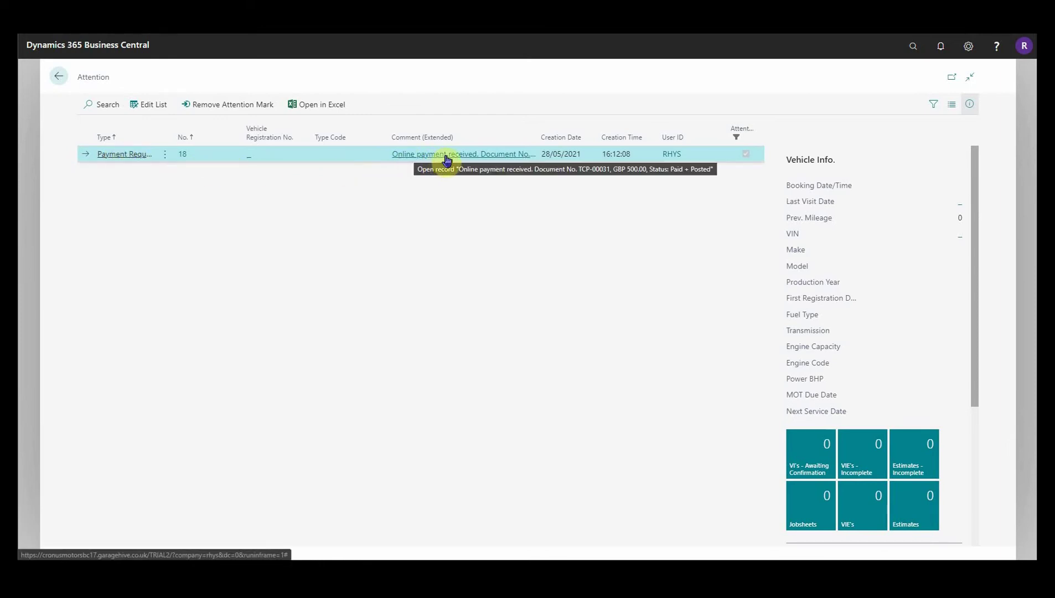
left_click(969, 103)
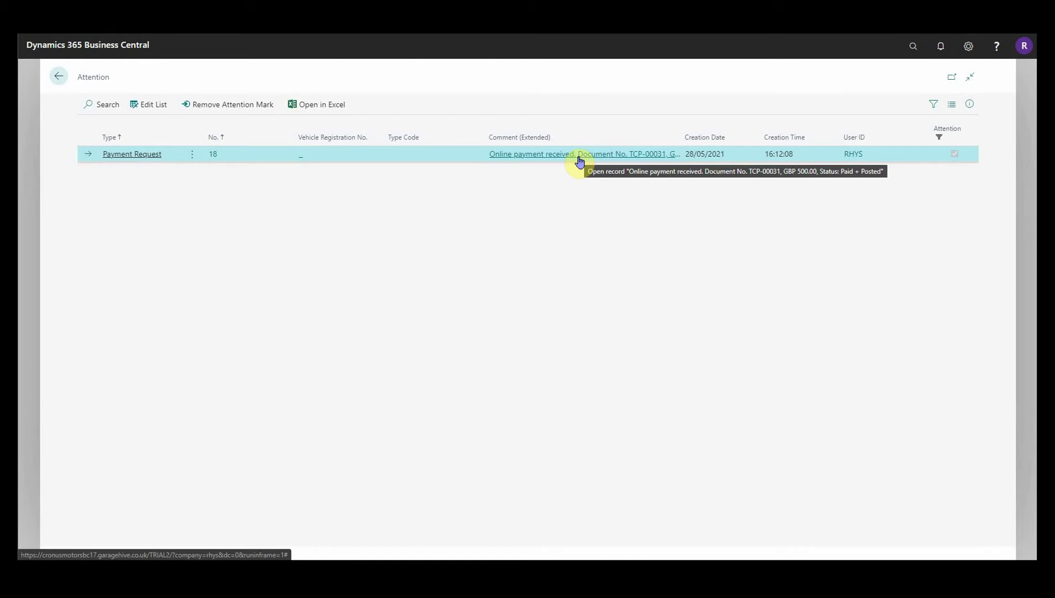
left_click(233, 108)
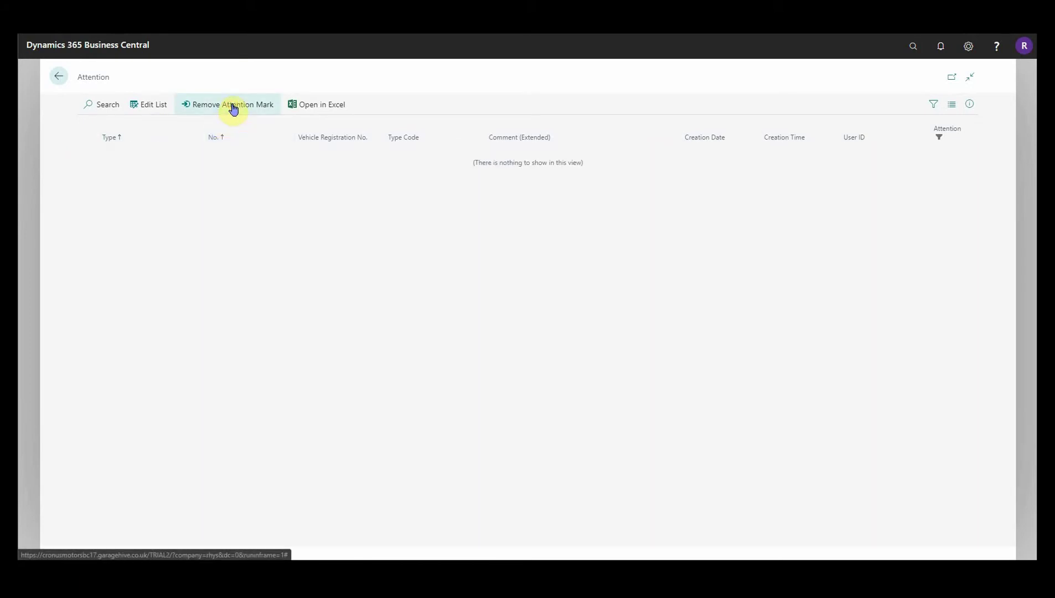
left_click(60, 77)
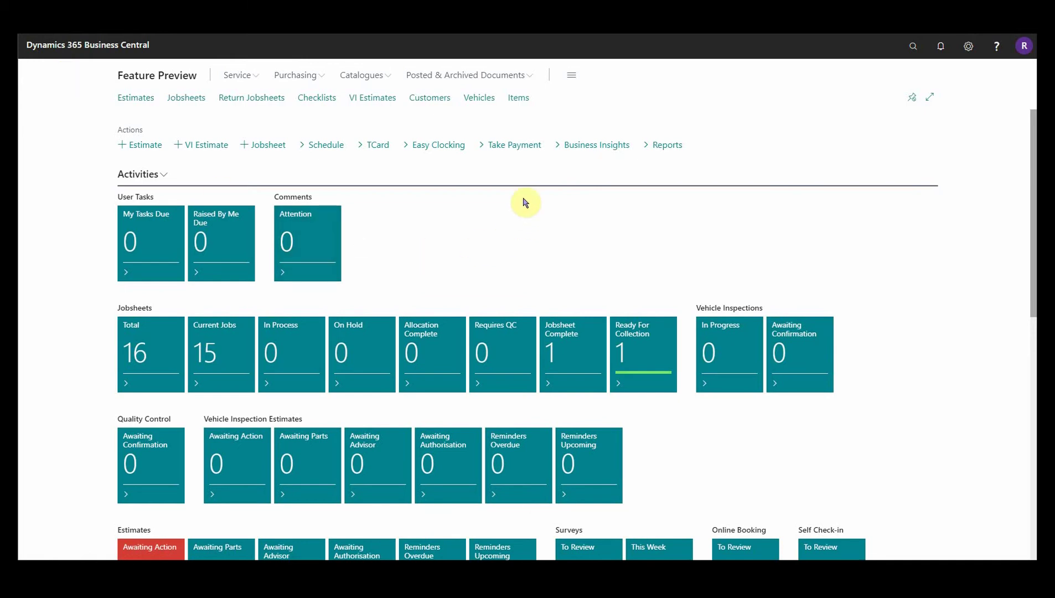
Start a Take Payment for Cash Account with INGLINK as a non-deposit payment request
left_click(502, 147)
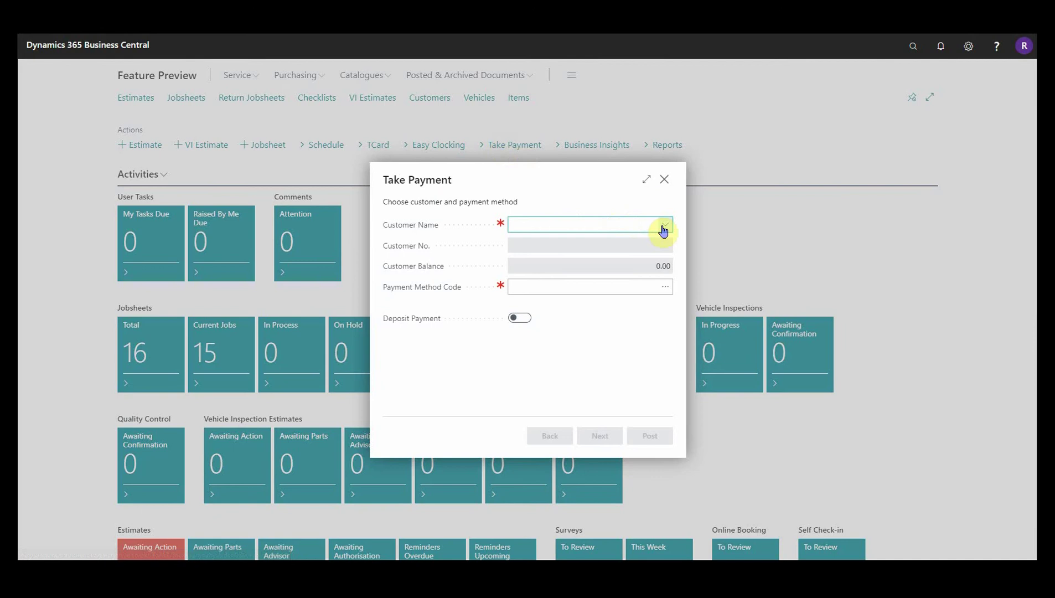
left_click(661, 227)
left_click(540, 334)
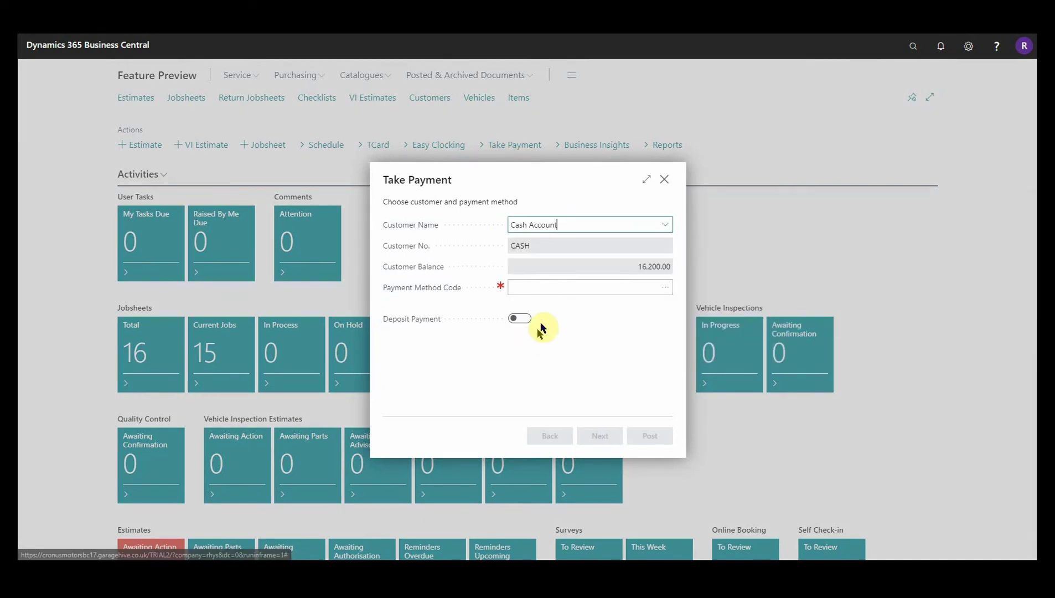
left_click(667, 290)
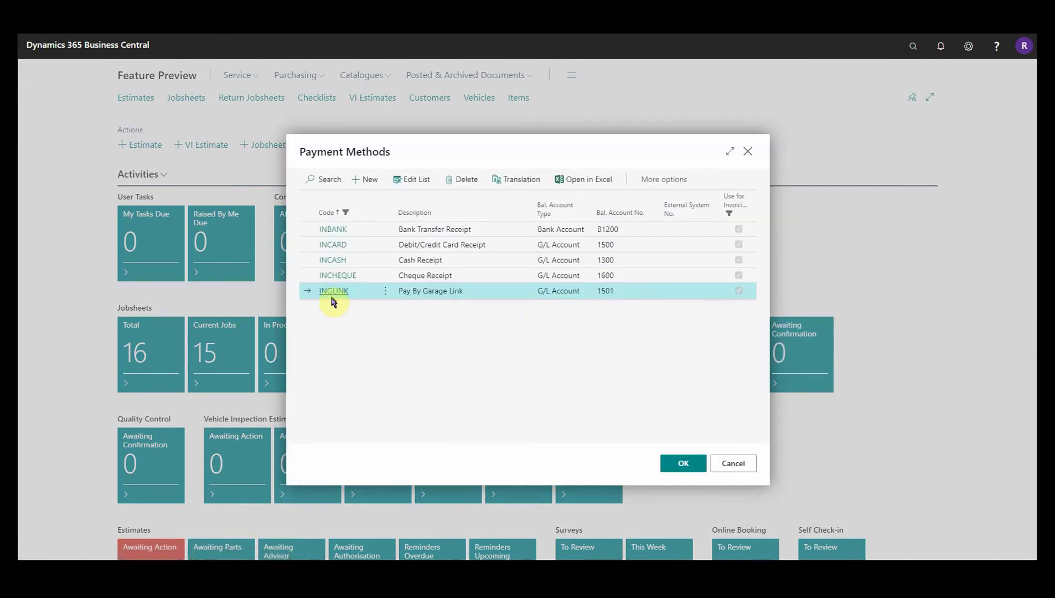
left_click(335, 298)
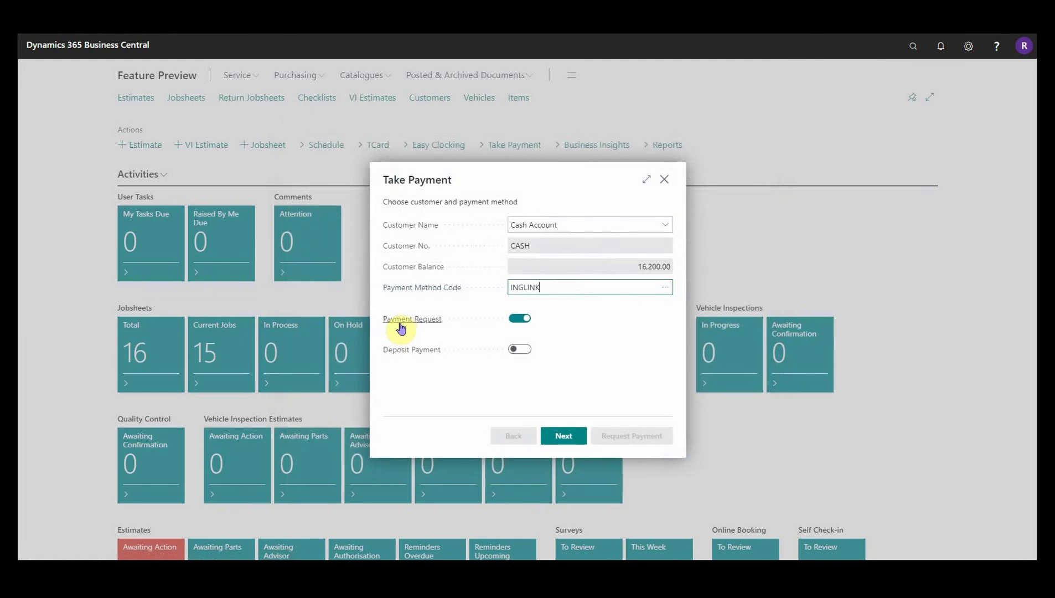
left_click(560, 436)
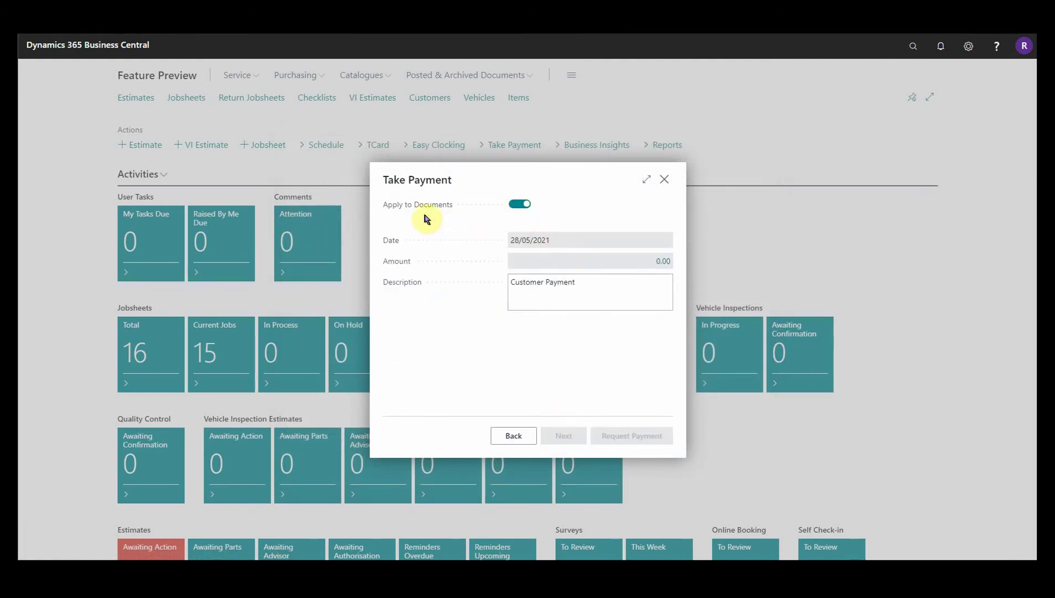
Apply the payment to invoice SJ000004 for 700.00 and proceed to the review page
left_click(664, 264)
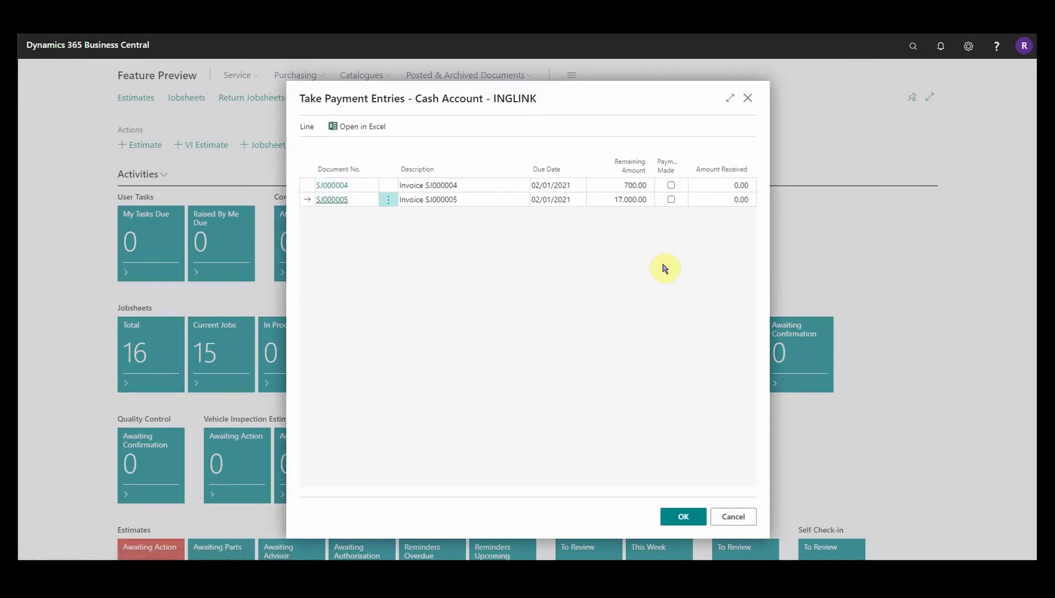
left_click(672, 186)
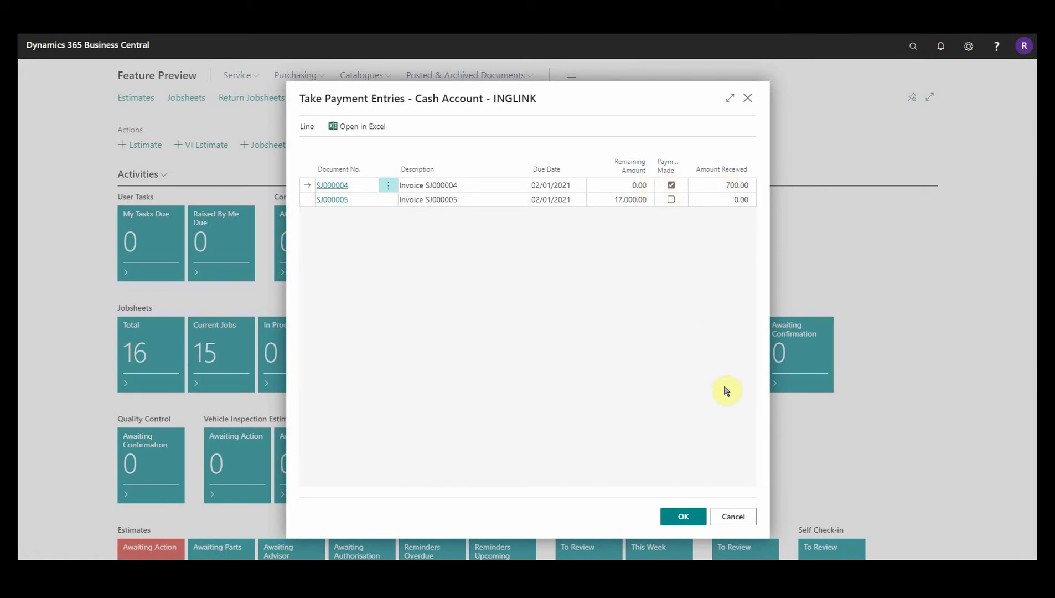
left_click(683, 519)
left_click(565, 436)
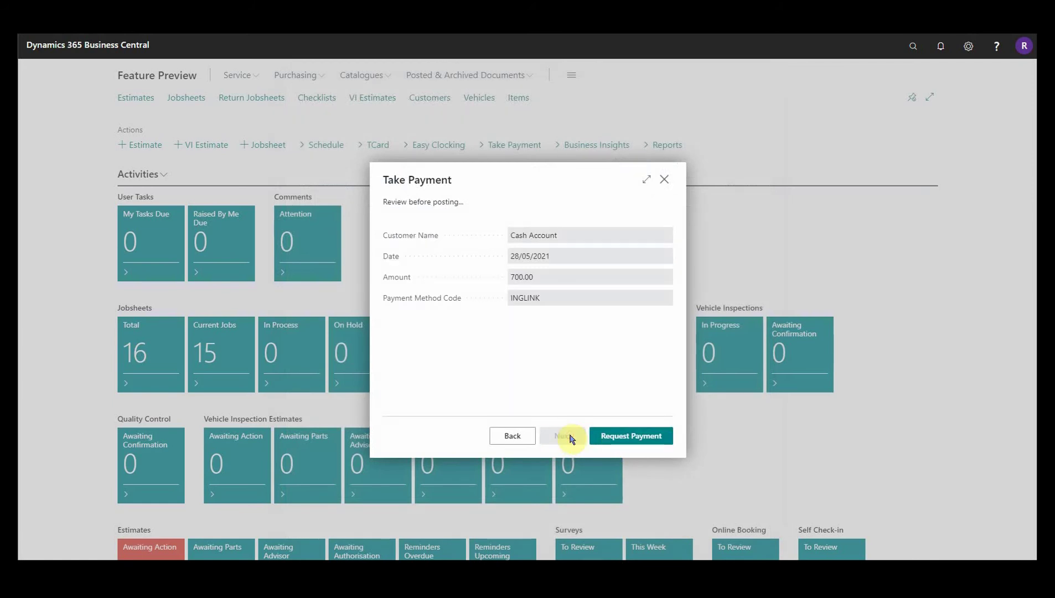
Send the 700.00 payment request to the pasted customer e-mail, declining to save contact changes
left_click(631, 441)
left_click(558, 323)
key("ctrl+v")
left_click(685, 398)
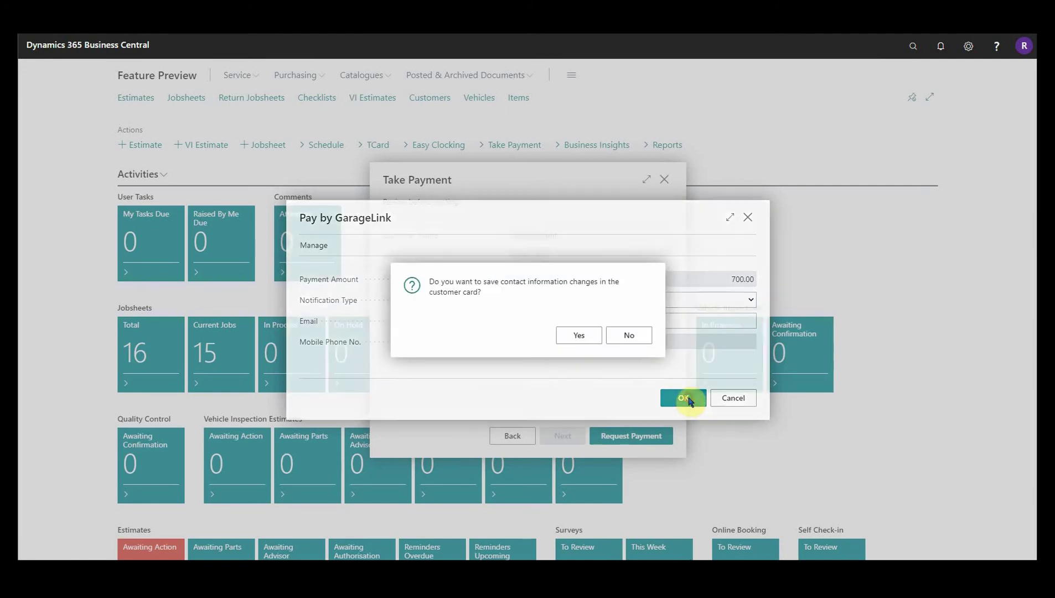
left_click(632, 337)
left_click(631, 337)
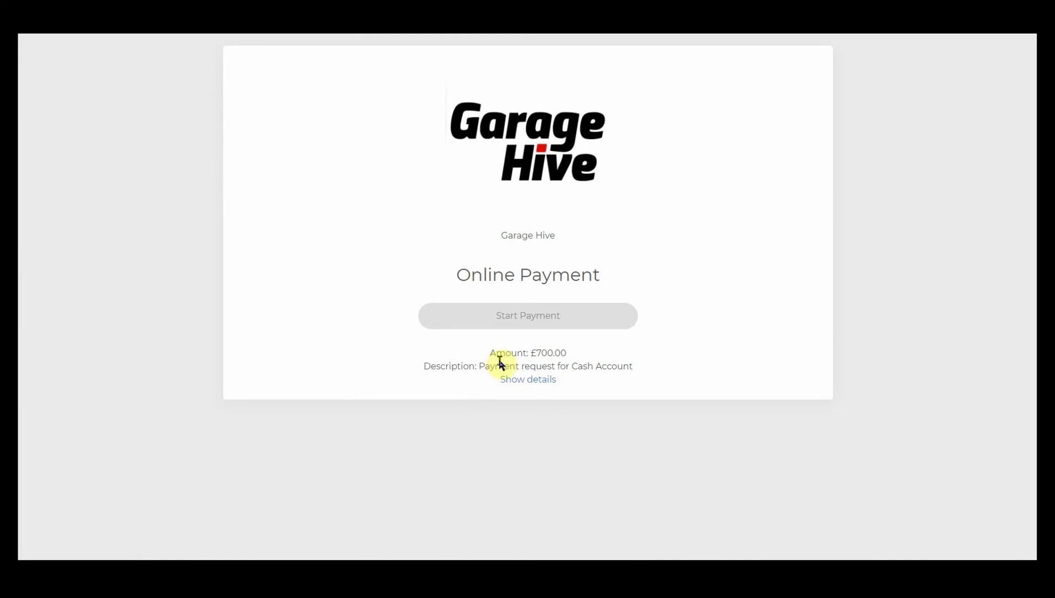
Pay the £700.00 SJ000004 request online using the saved card details
left_click(523, 380)
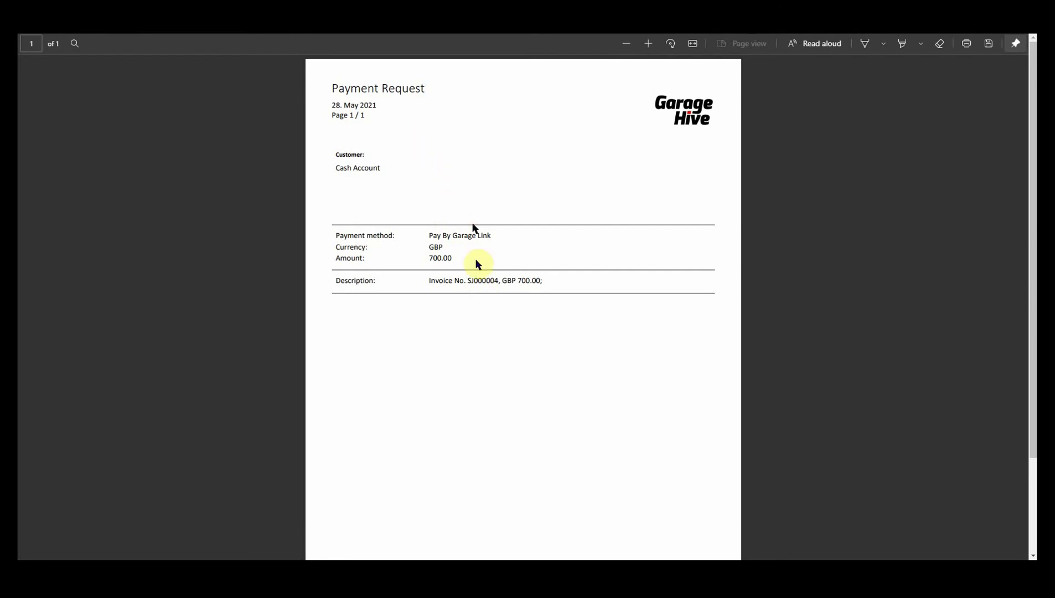
left_click_drag(436, 283, 542, 283)
left_click(553, 299)
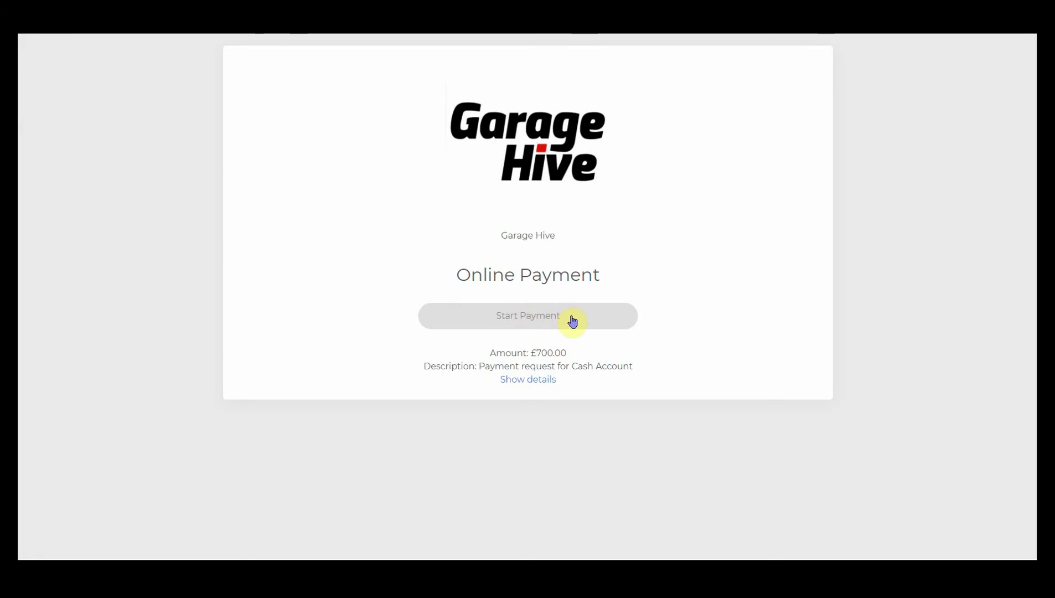
left_click(573, 321)
left_click(482, 148)
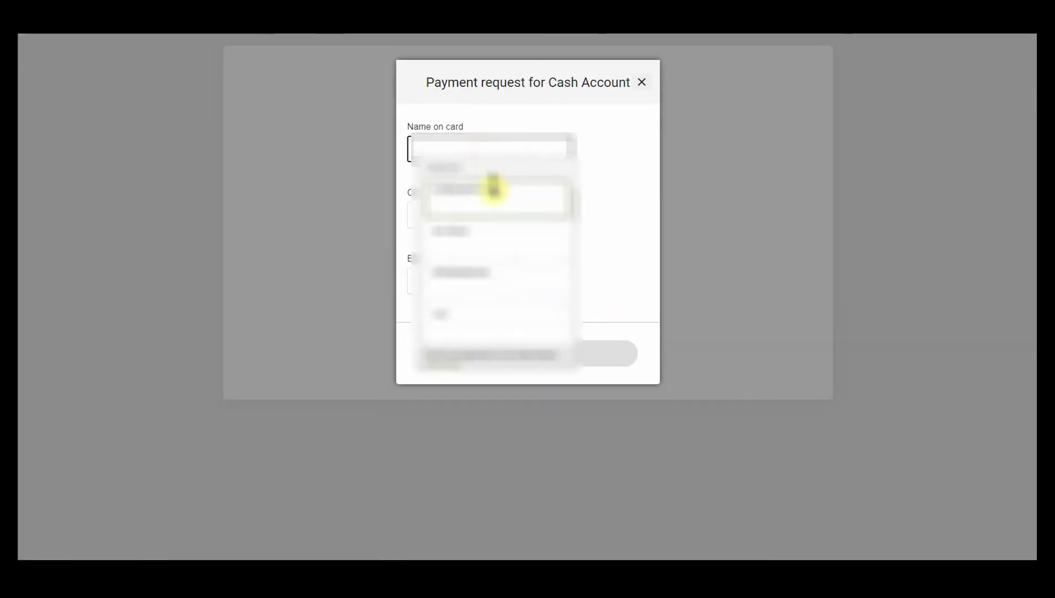
left_click(494, 187)
left_click(516, 361)
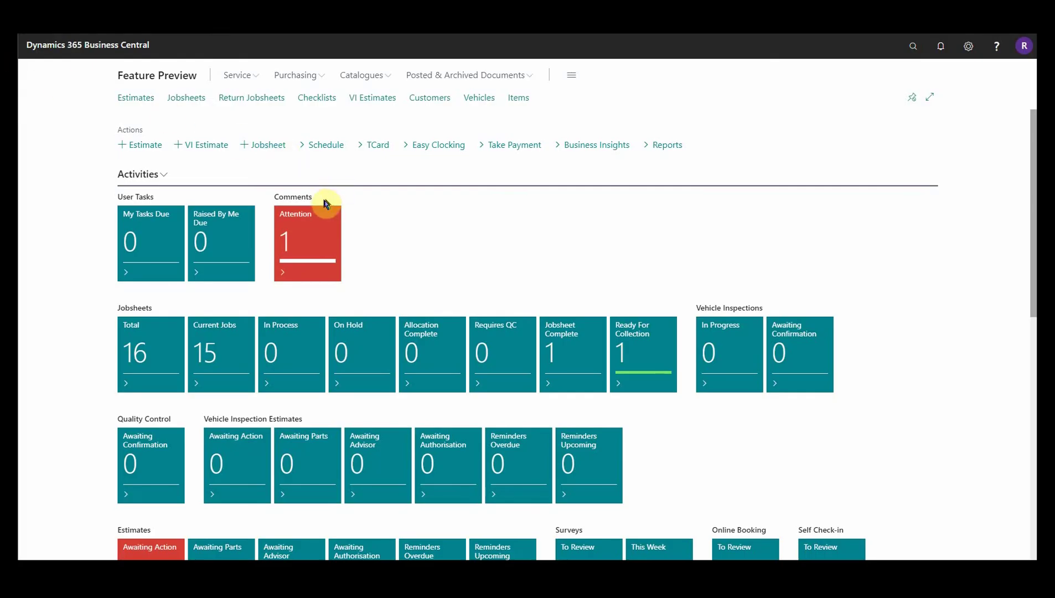
Clear the SJ000004 payment notice from the Attention list and return home
left_click(307, 220)
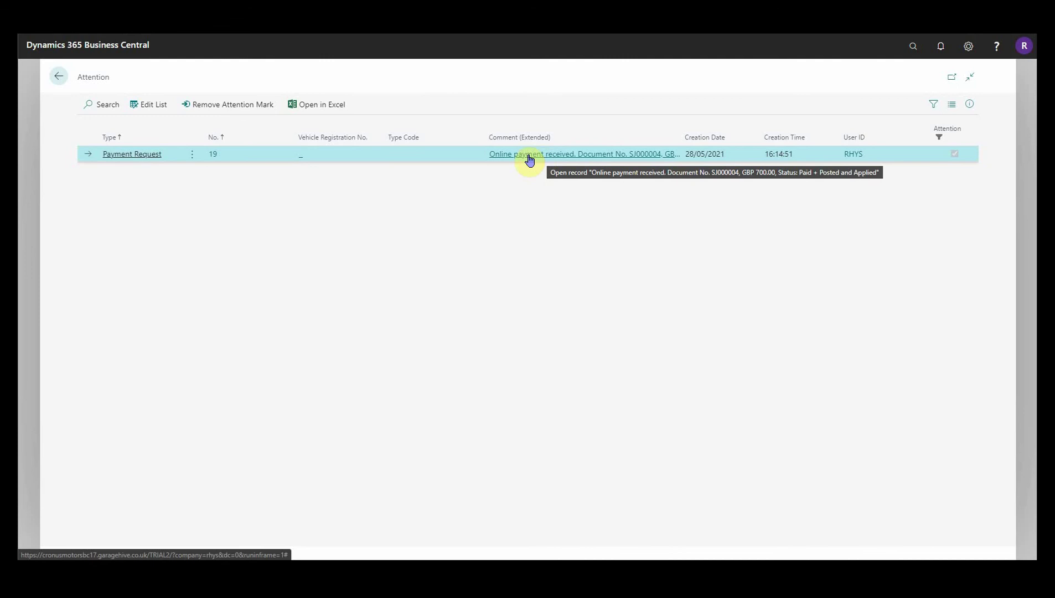
left_click(251, 107)
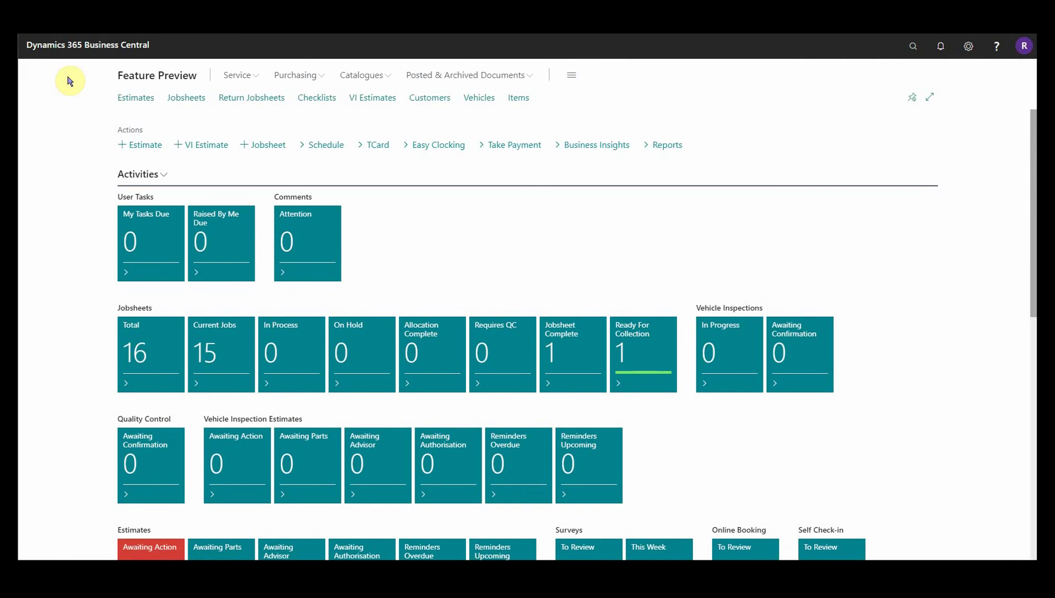